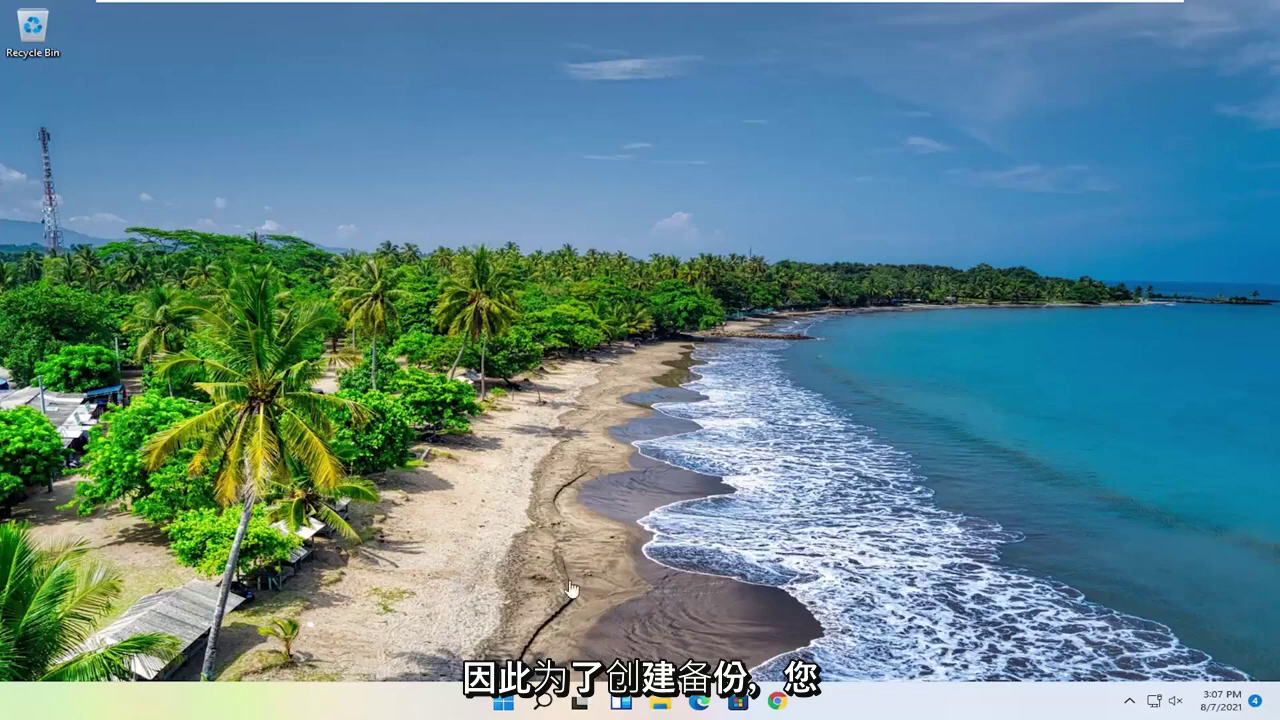
- Search for 'regedit' and run Registry Editor as administrator, approving the UAC prompt
{"action": "left_click", "coordinate": [543, 700]}
{"action": "type", "text": "regedit"}
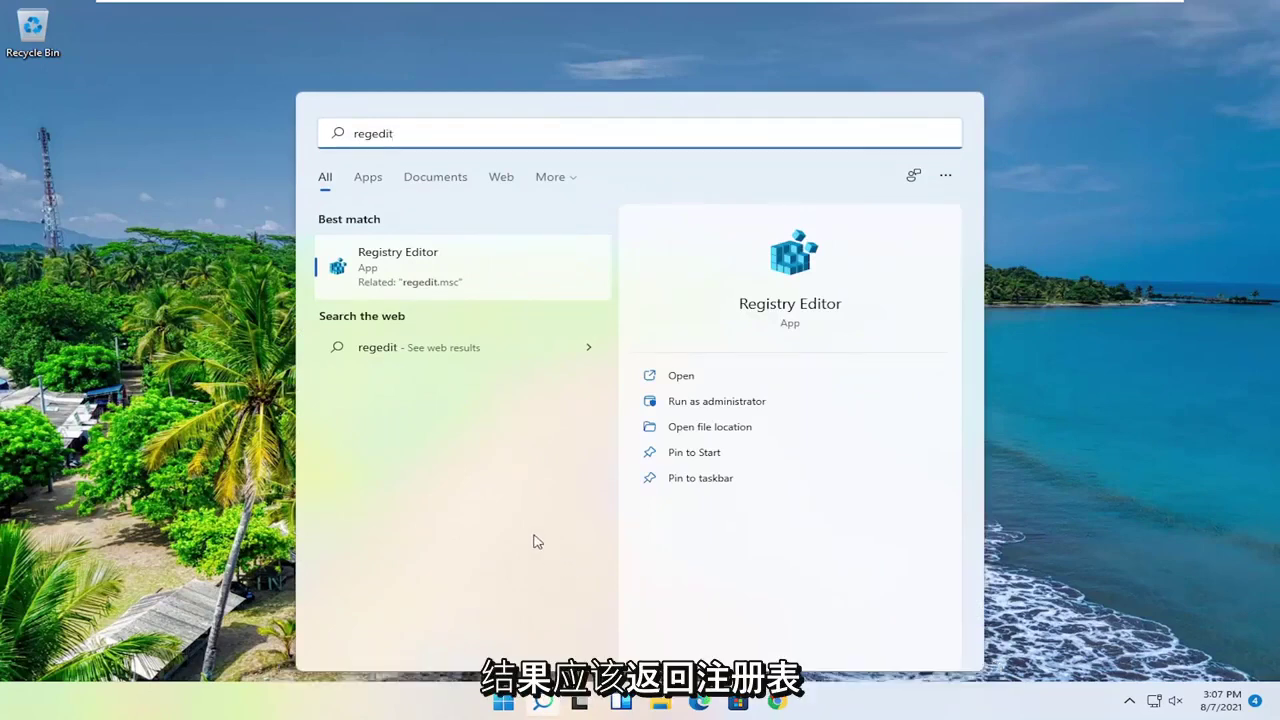
{"action": "right_click", "coordinate": [387, 265]}
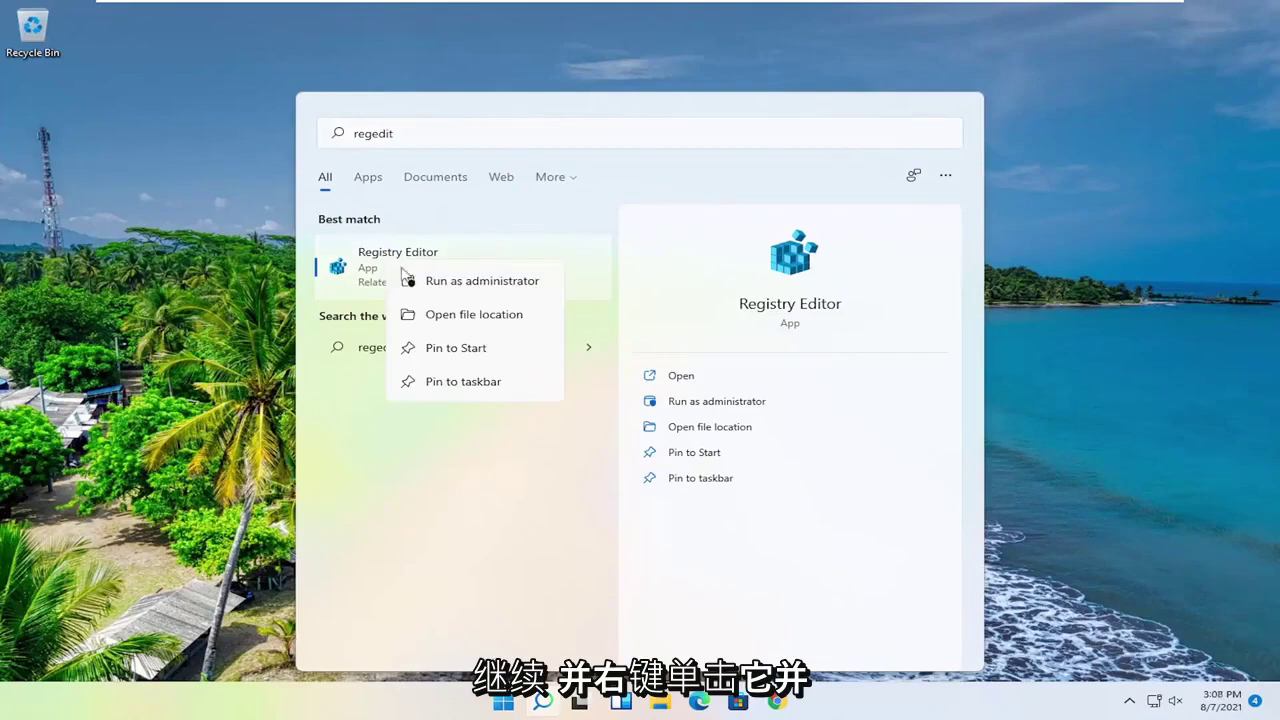
{"action": "left_click", "coordinate": [519, 283]}
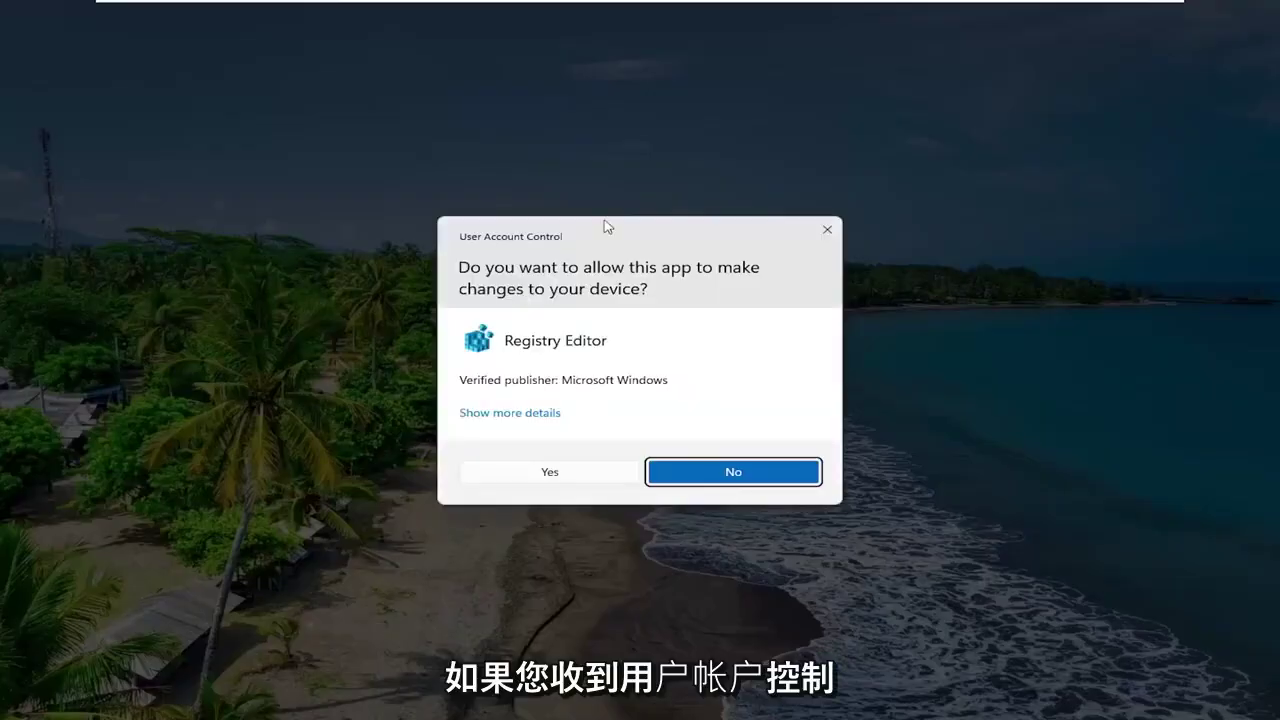
{"action": "left_click", "coordinate": [523, 471]}
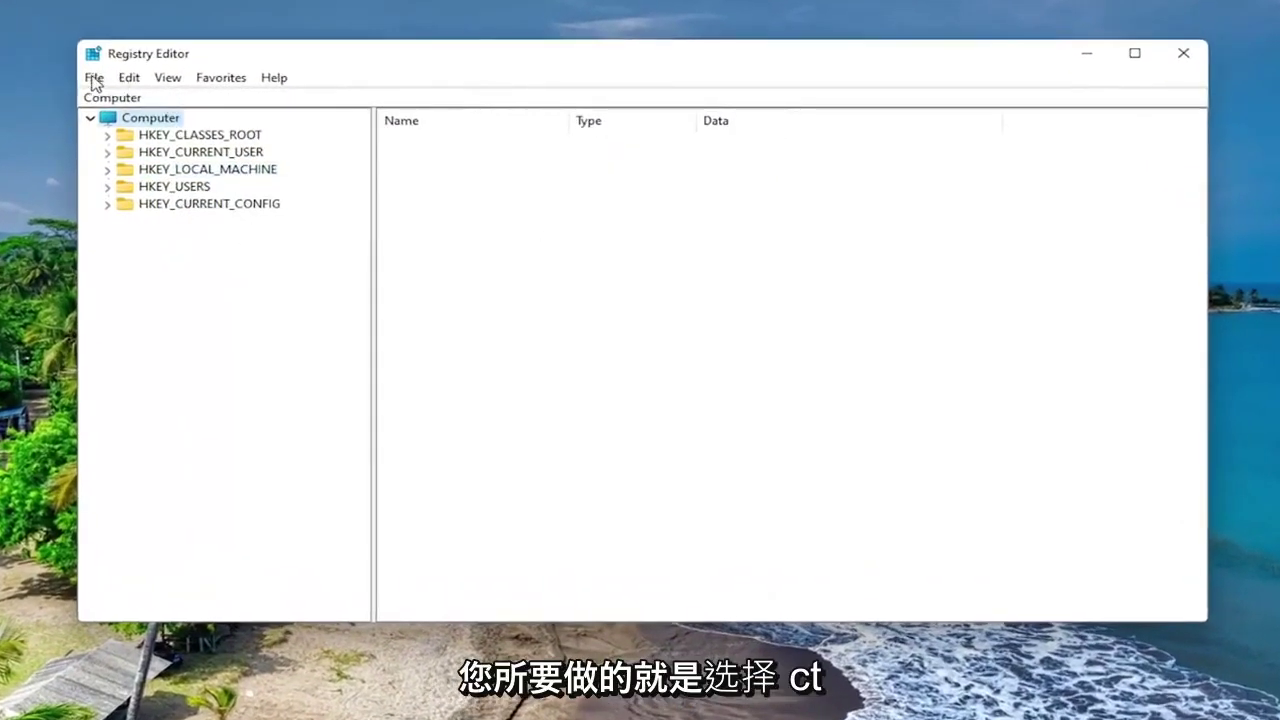
- Open the registry Export dialog from the File menu, then close it without saving
{"action": "left_click", "coordinate": [94, 80]}
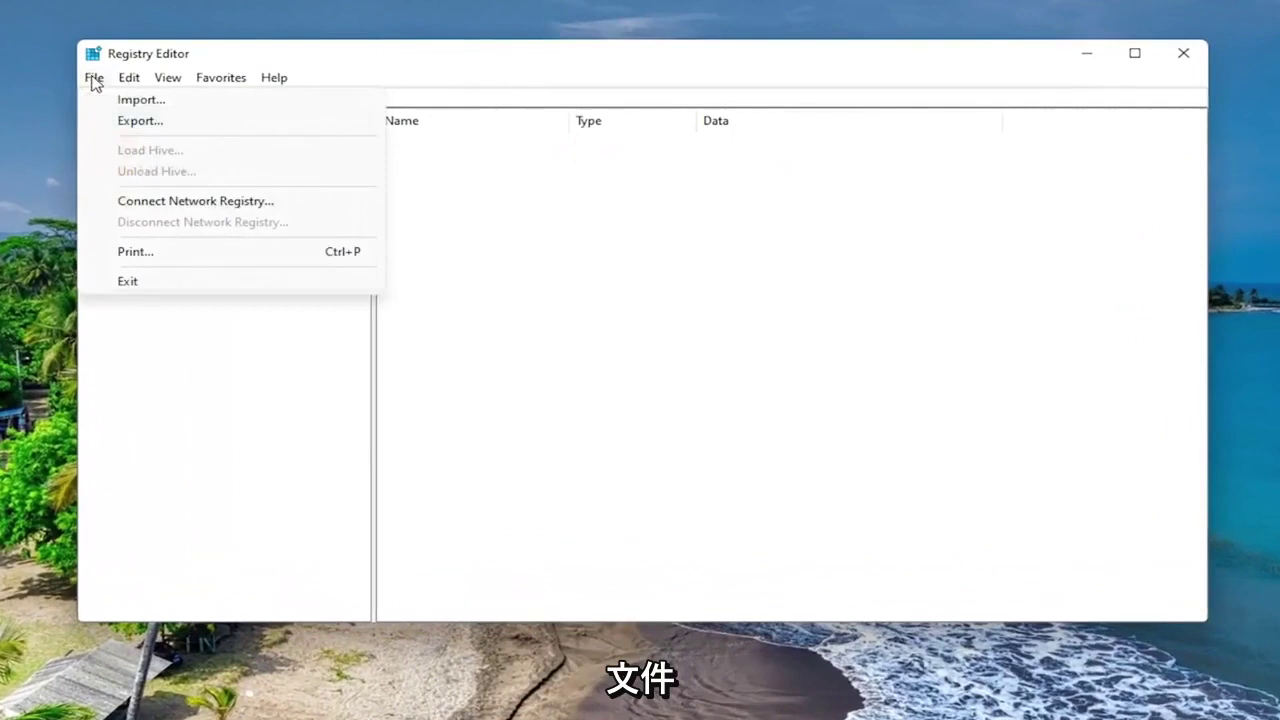
{"action": "left_click", "coordinate": [138, 122]}
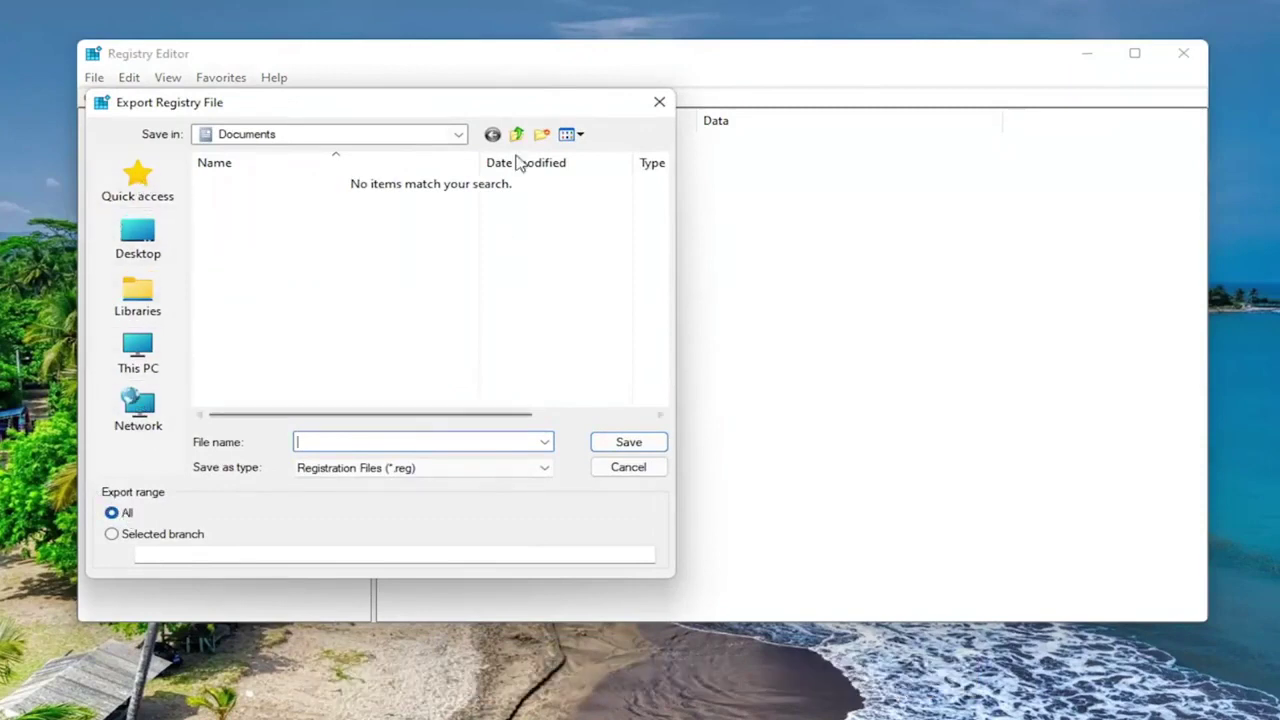
{"action": "left_click", "coordinate": [664, 104]}
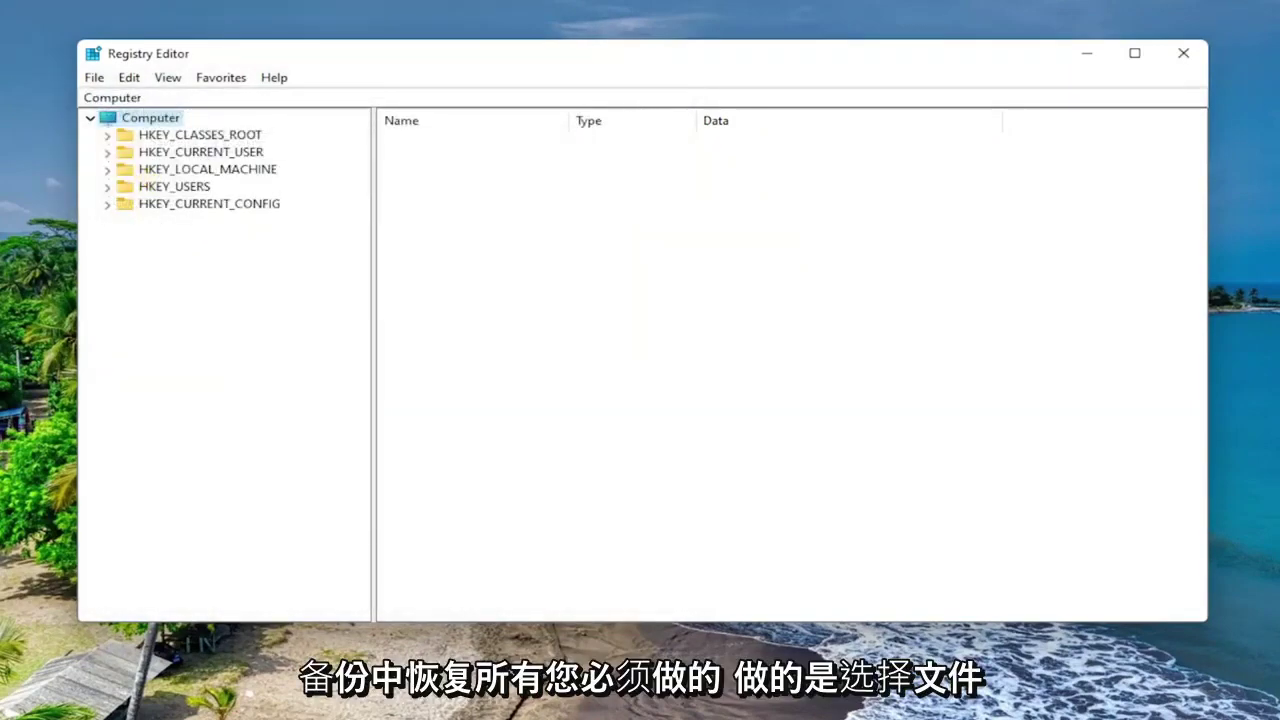
- Open the Import Registry File dialog, cancel it, and close Registry Editor
{"action": "left_click", "coordinate": [98, 78]}
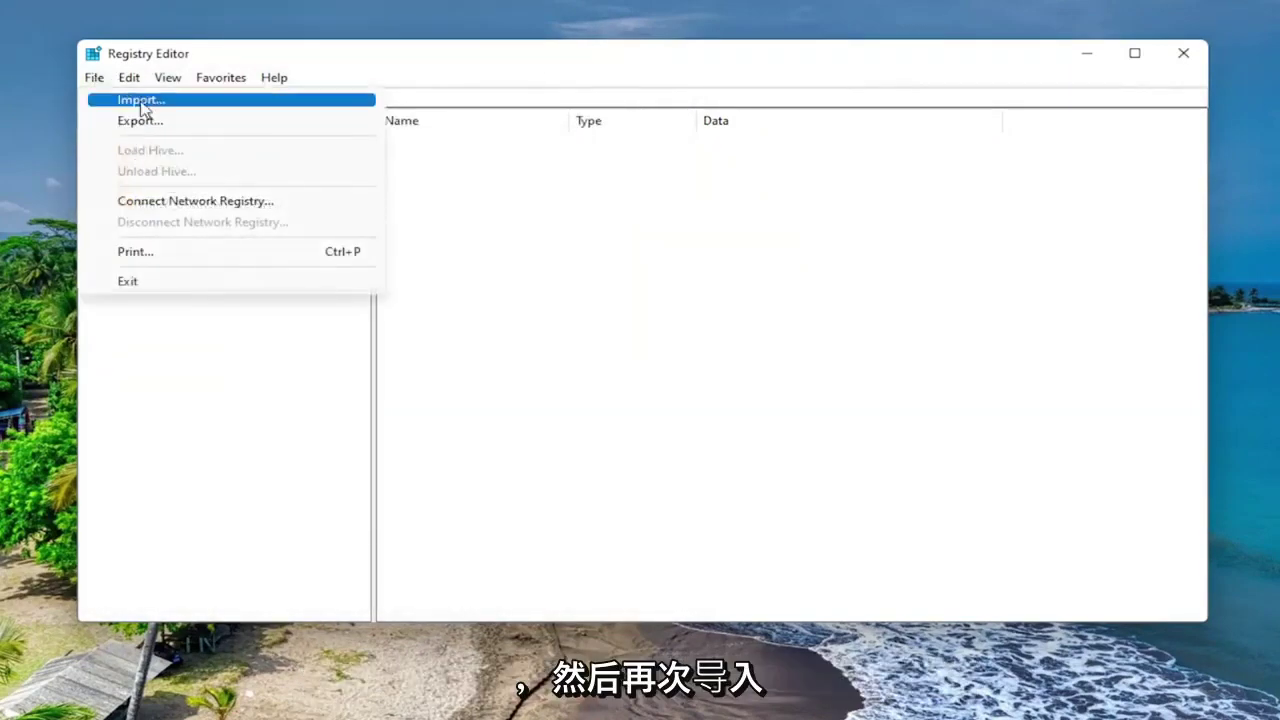
{"action": "left_click", "coordinate": [138, 98]}
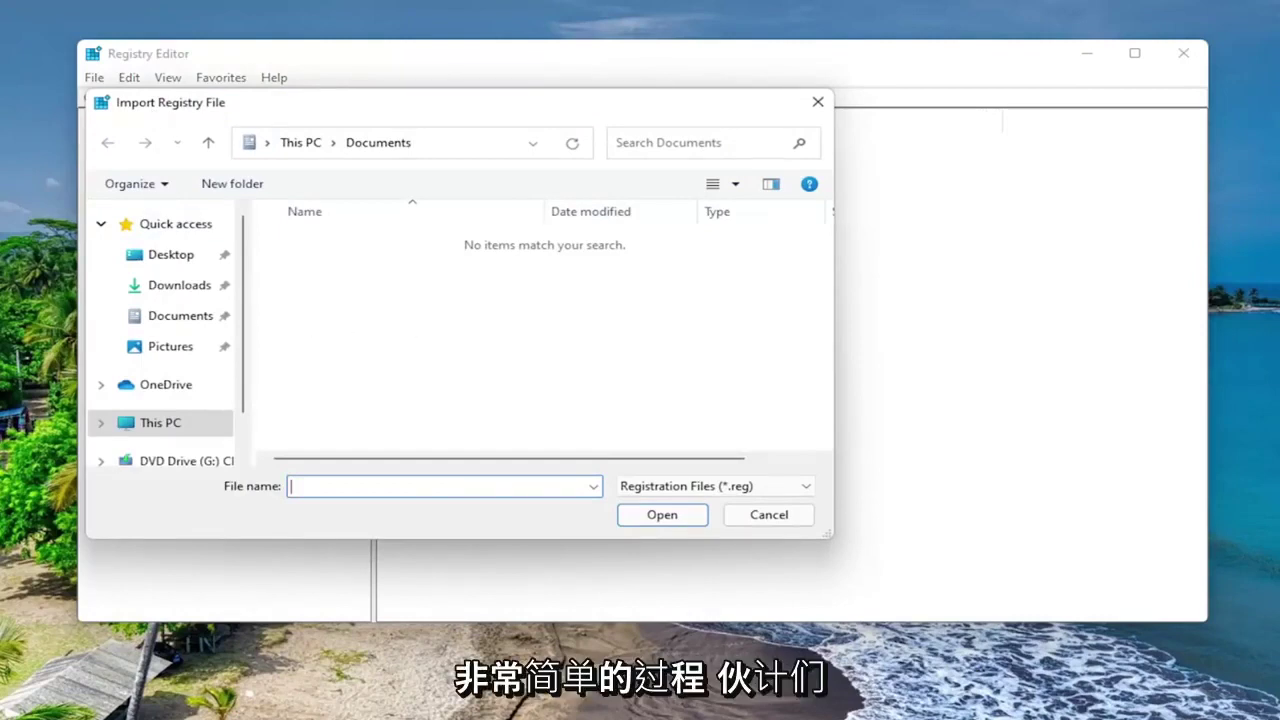
{"action": "left_click", "coordinate": [777, 520]}
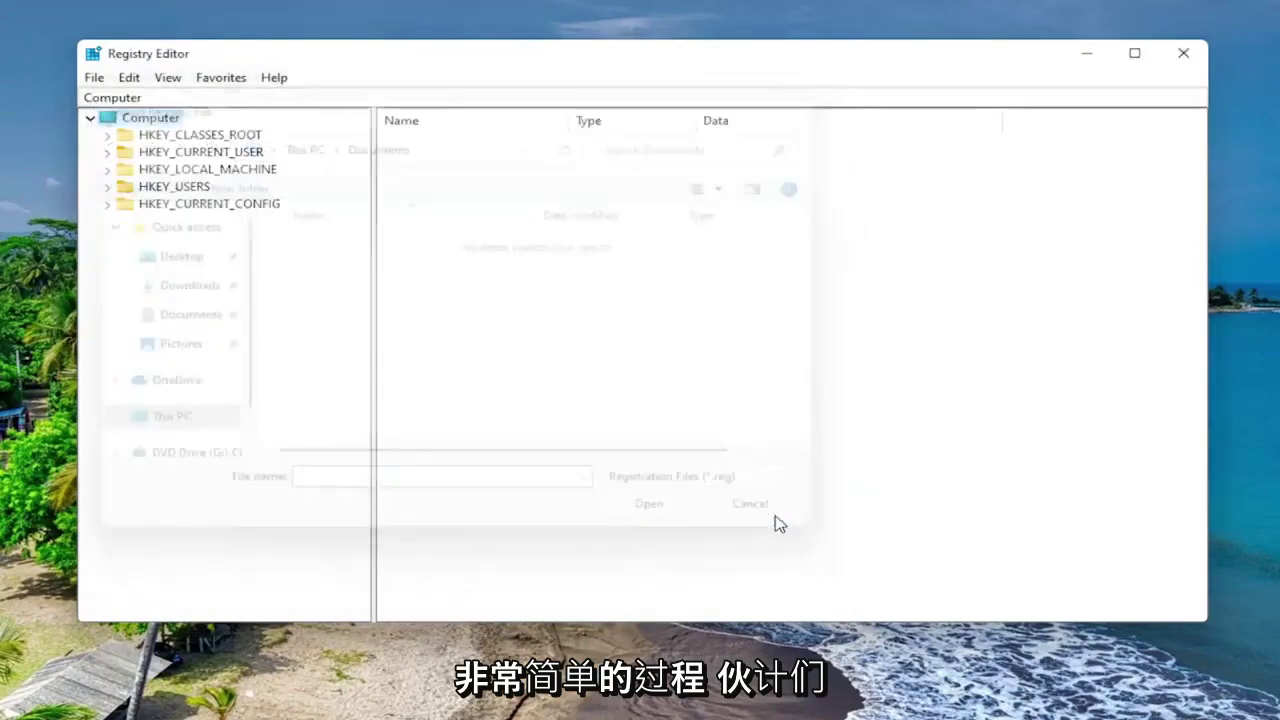
{"action": "left_click", "coordinate": [1183, 53]}
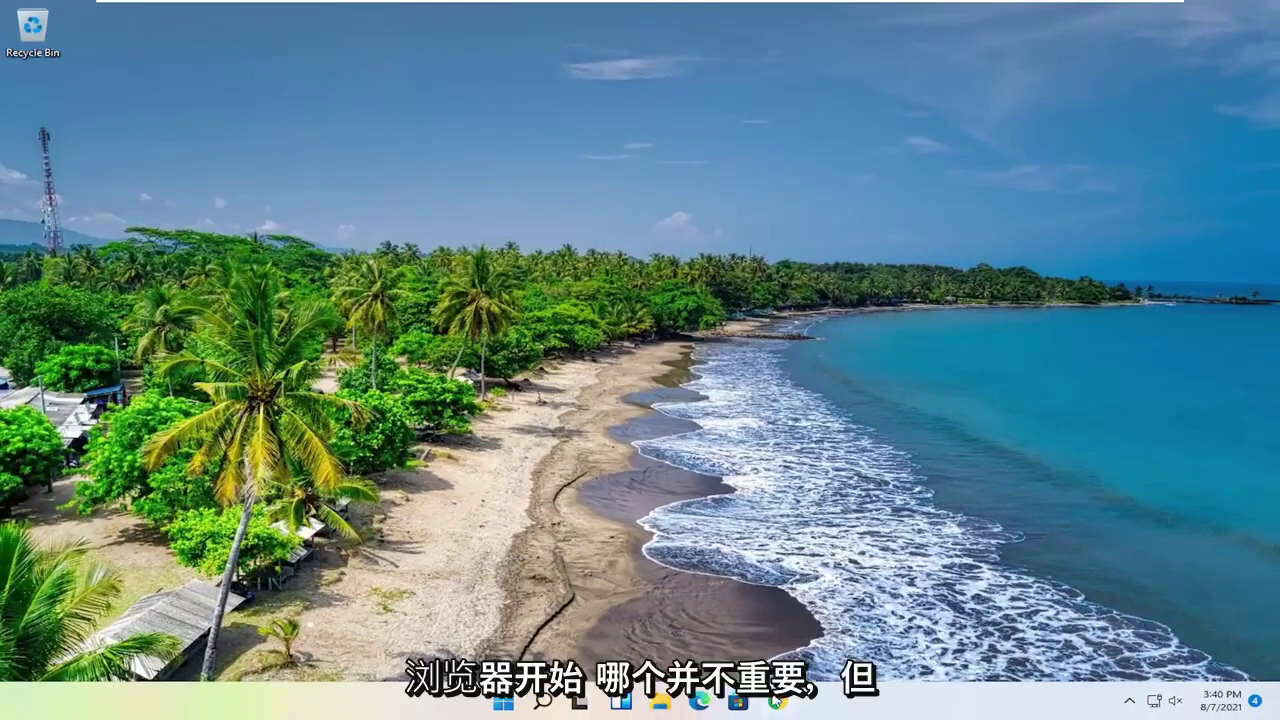
- Search Google for 'regsofts registry repair' and open RegSofts.com's Free Window Registry Repair page
{"action": "left_click", "coordinate": [777, 700]}
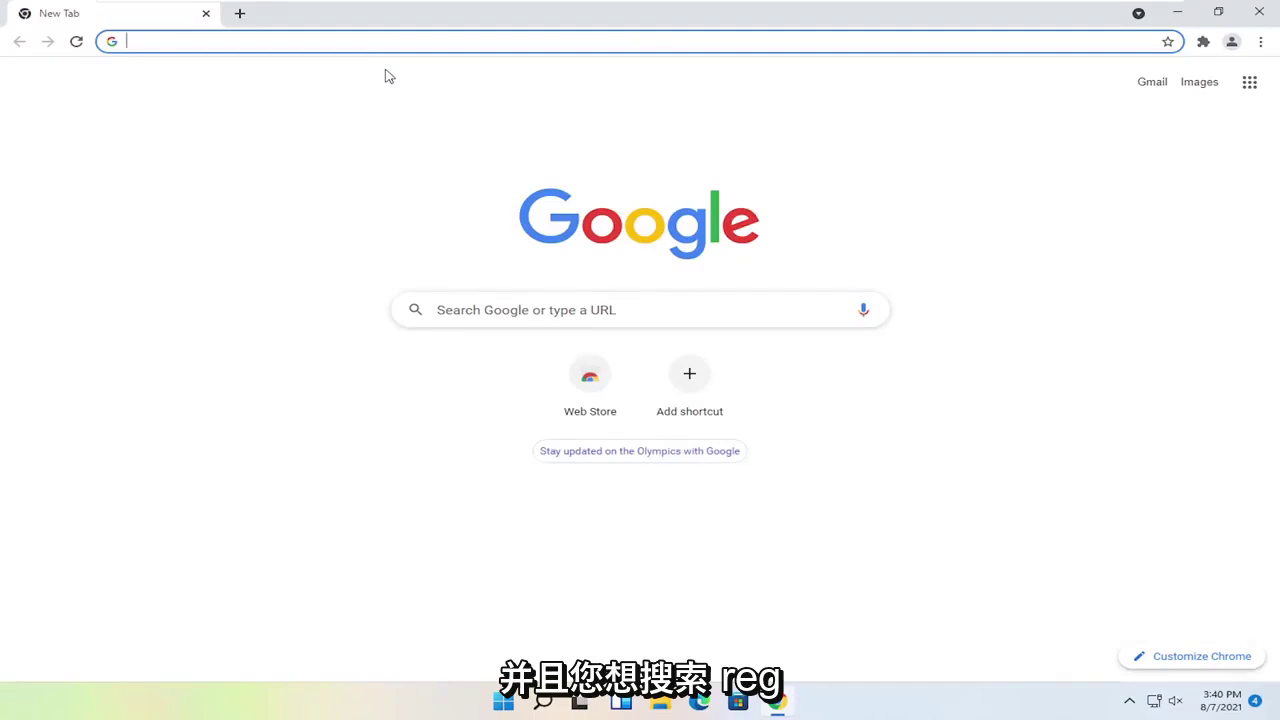
{"action": "type", "text": "regsofts"}
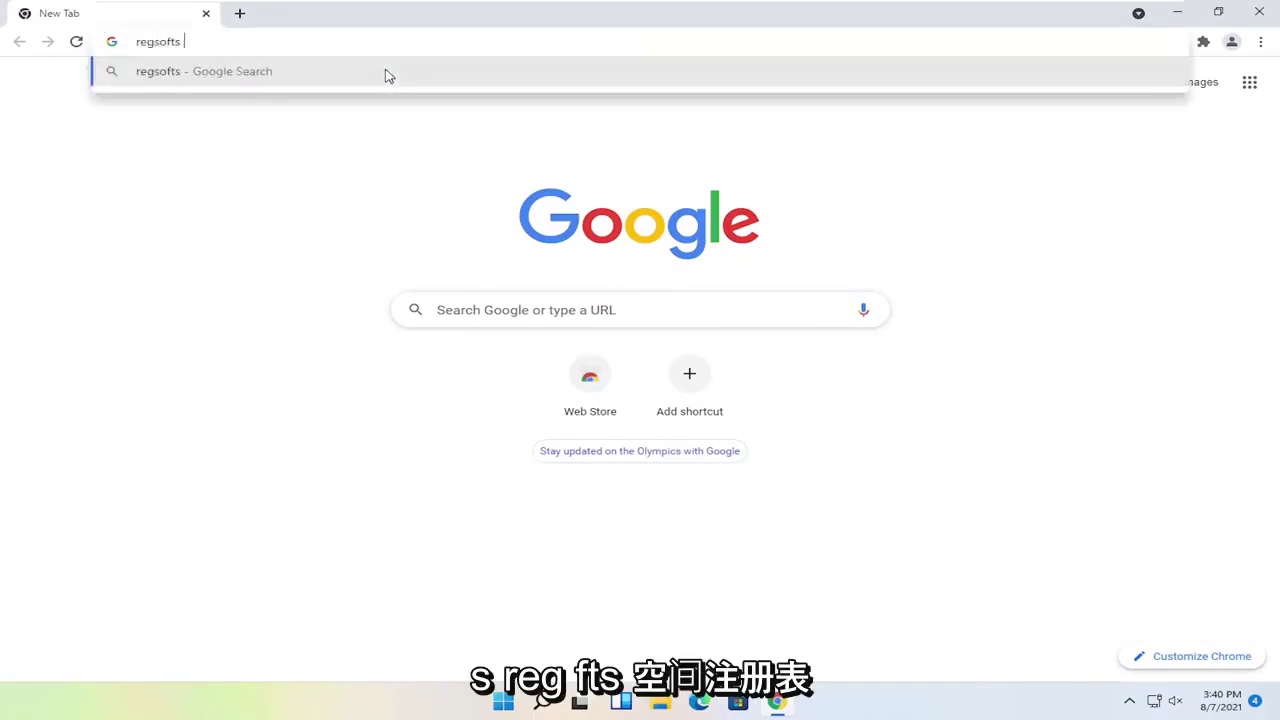
{"action": "type", "text": " registry rp"}
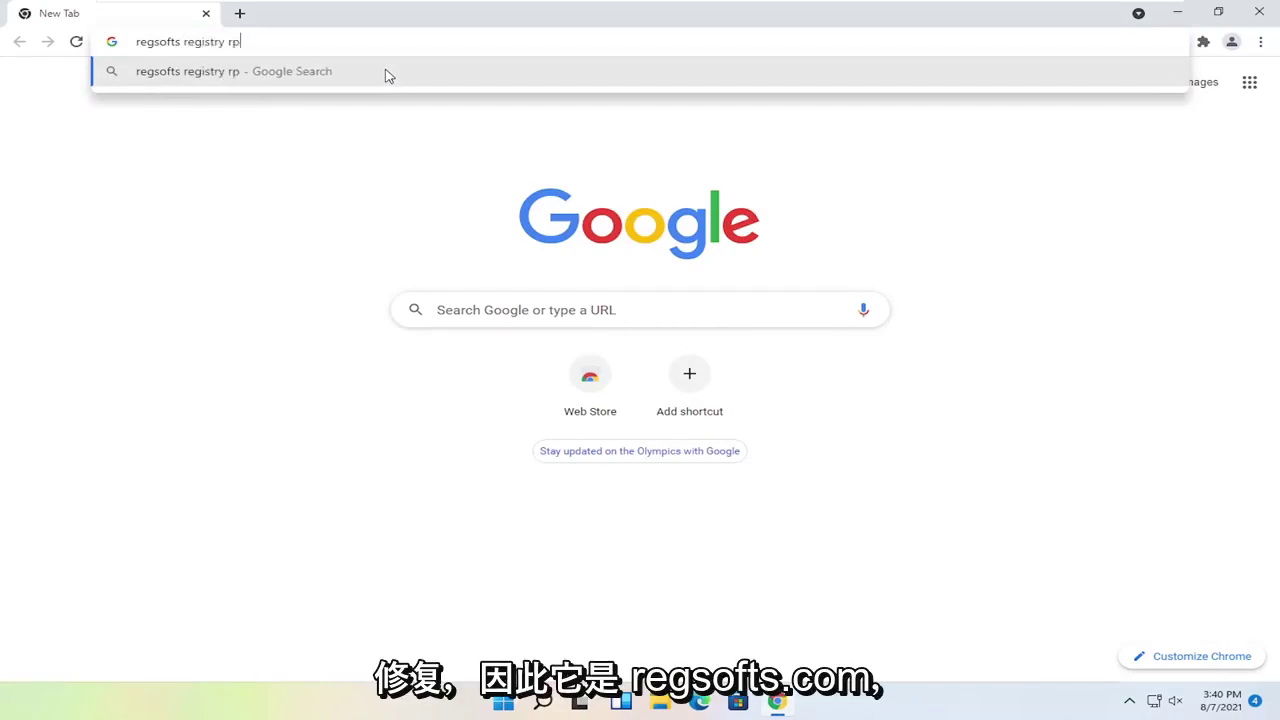
{"action": "key", "text": "BackSpace"}
{"action": "type", "text": "epair"}
{"action": "key", "text": "Return"}
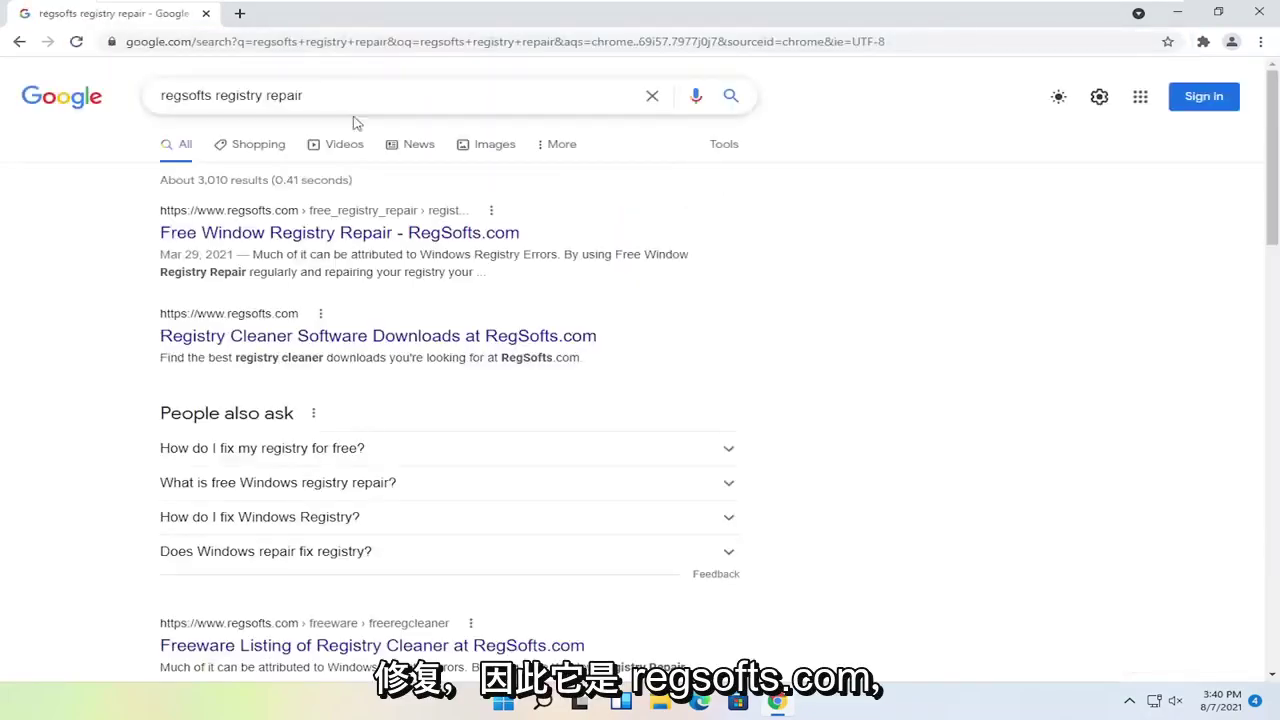
{"action": "left_click", "coordinate": [270, 234]}
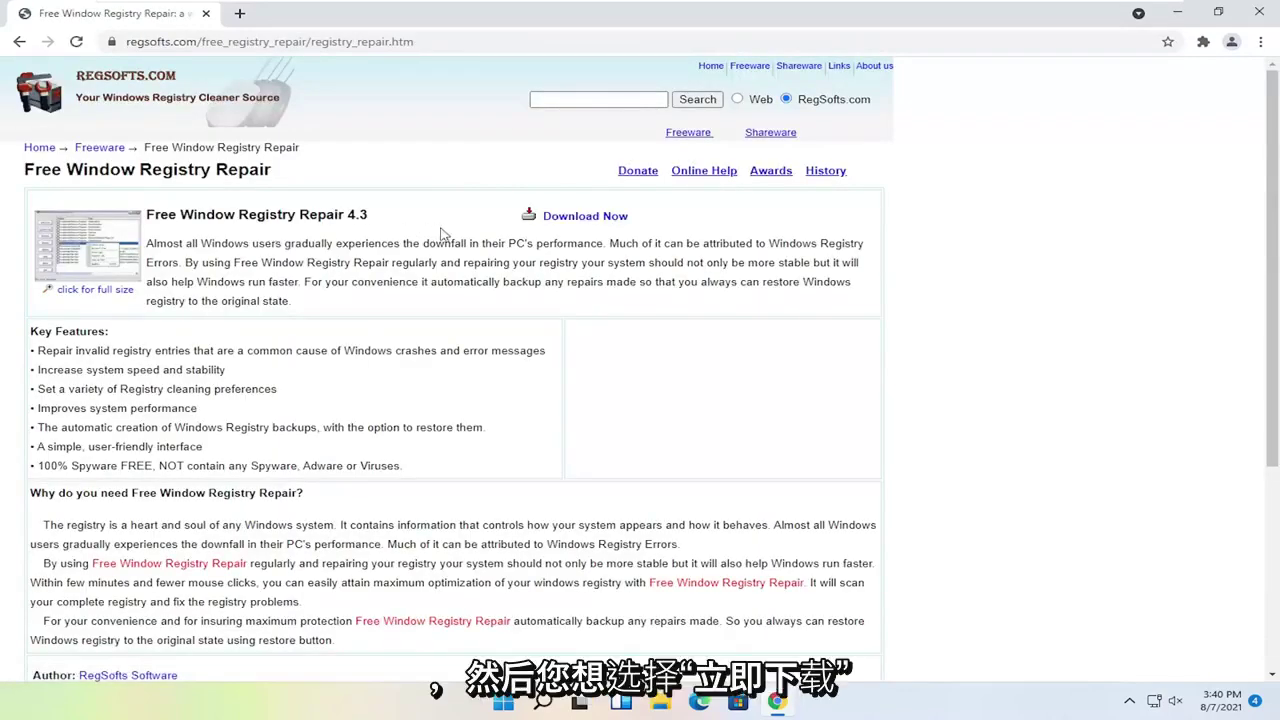
- Download RegpairSetup.exe and run it, approving the UAC prompt, with the browser minimized
{"action": "left_click", "coordinate": [578, 220]}
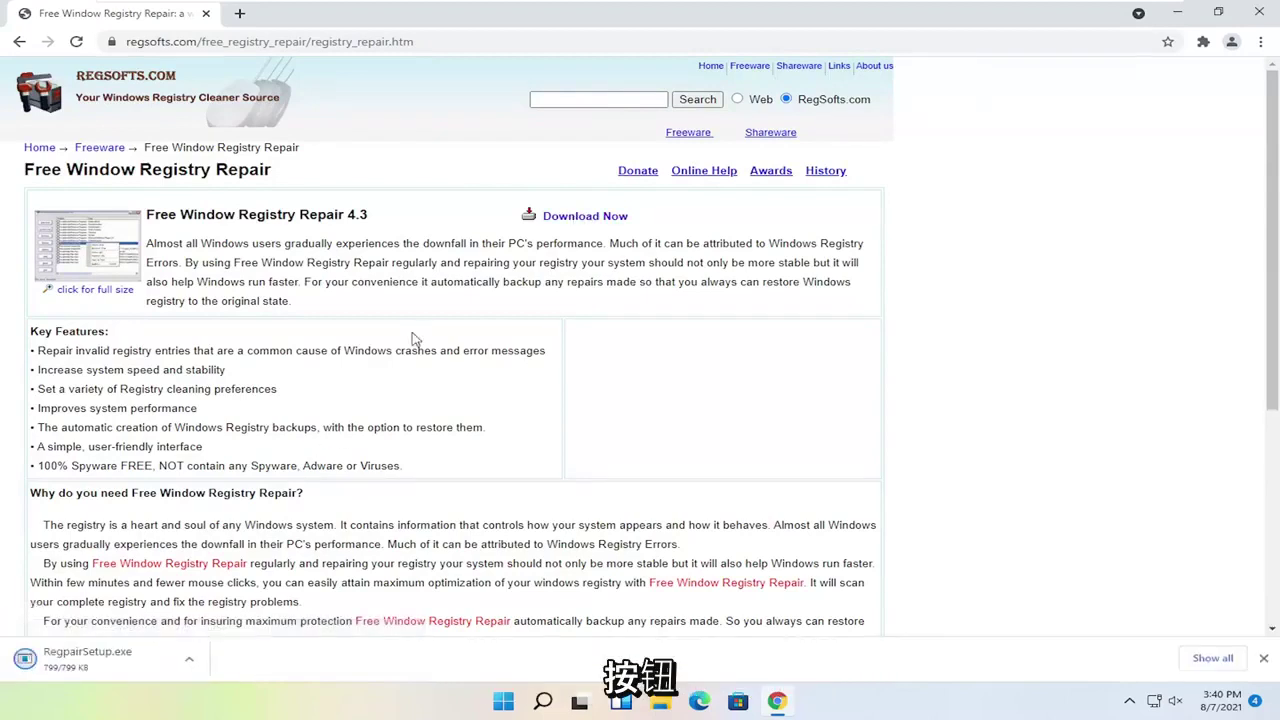
{"action": "left_click", "coordinate": [110, 664]}
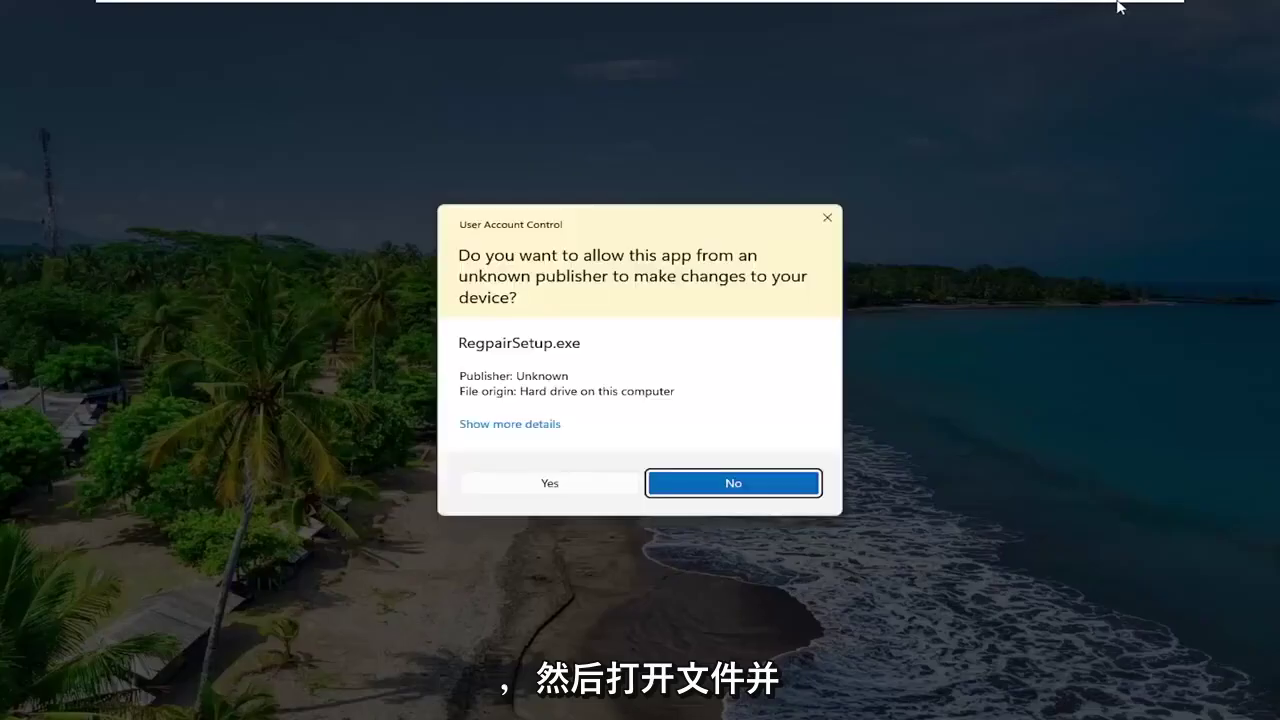
{"action": "left_click", "coordinate": [544, 484]}
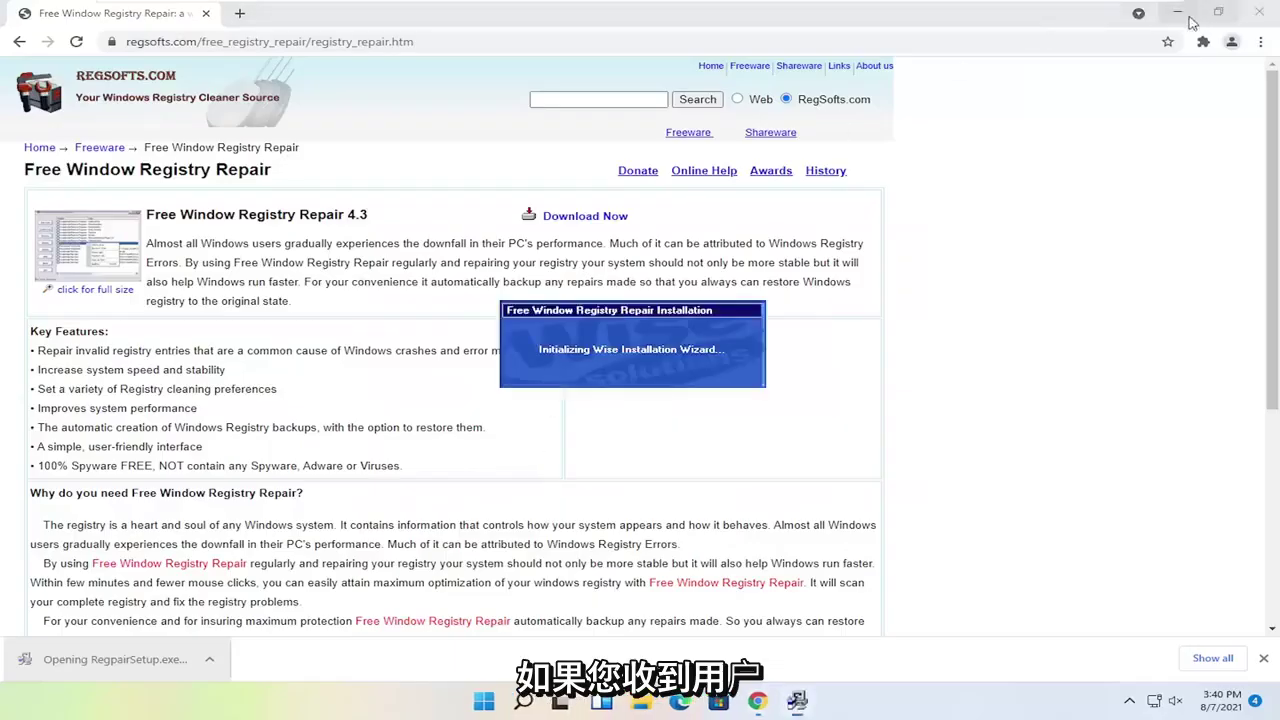
{"action": "left_click", "coordinate": [1178, 12]}
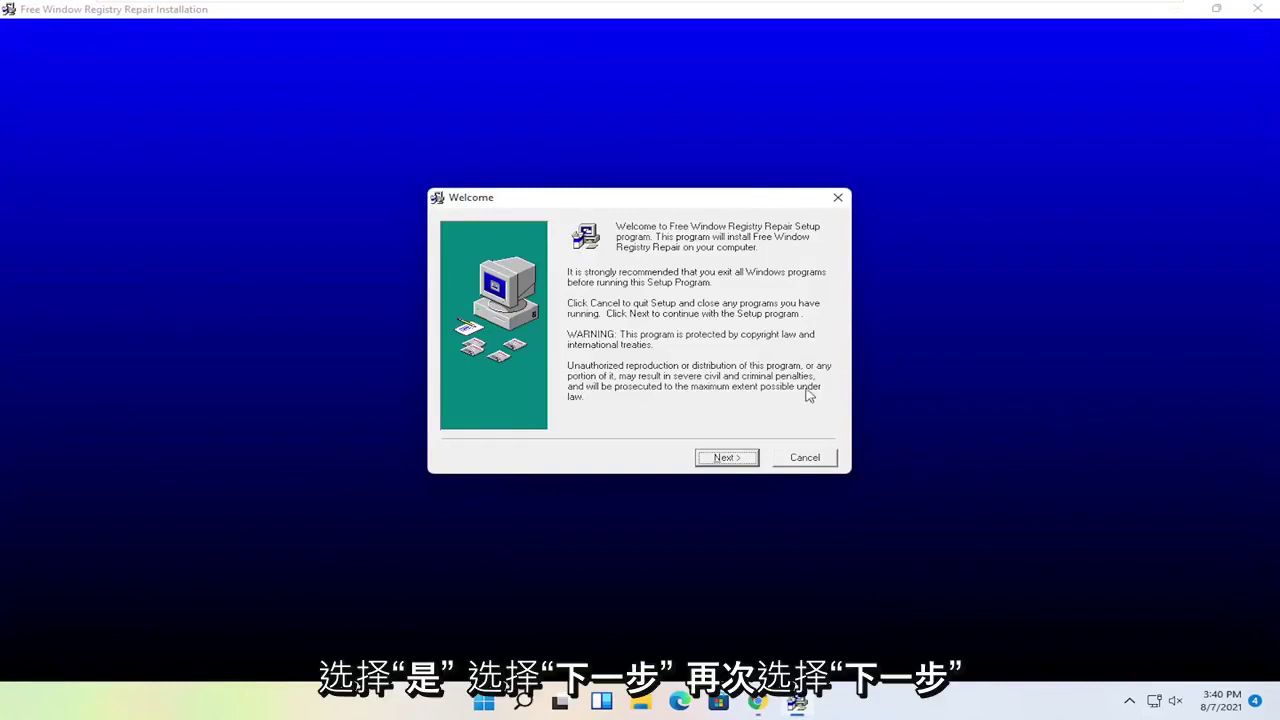
- Install Free Window Registry Repair 4.3 with the default folder and program group, then launch it
{"action": "left_click", "coordinate": [727, 458]}
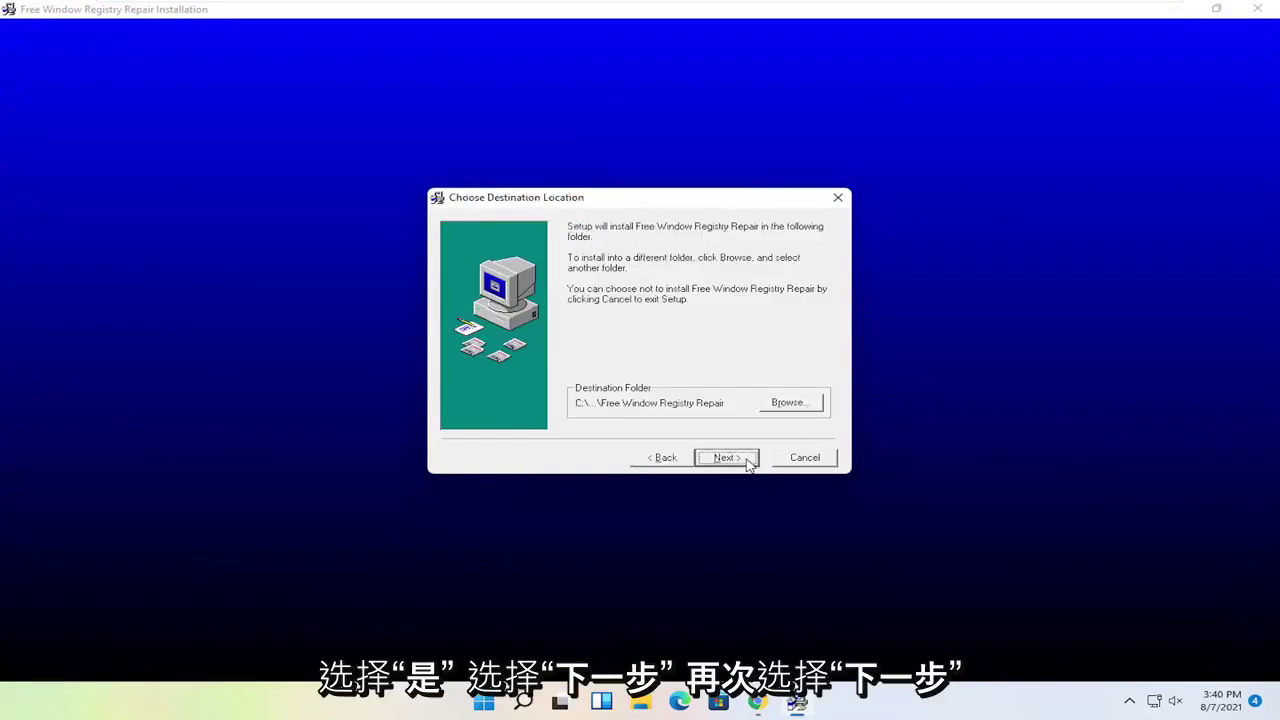
{"action": "left_click", "coordinate": [727, 458]}
{"action": "left_click", "coordinate": [727, 458]}
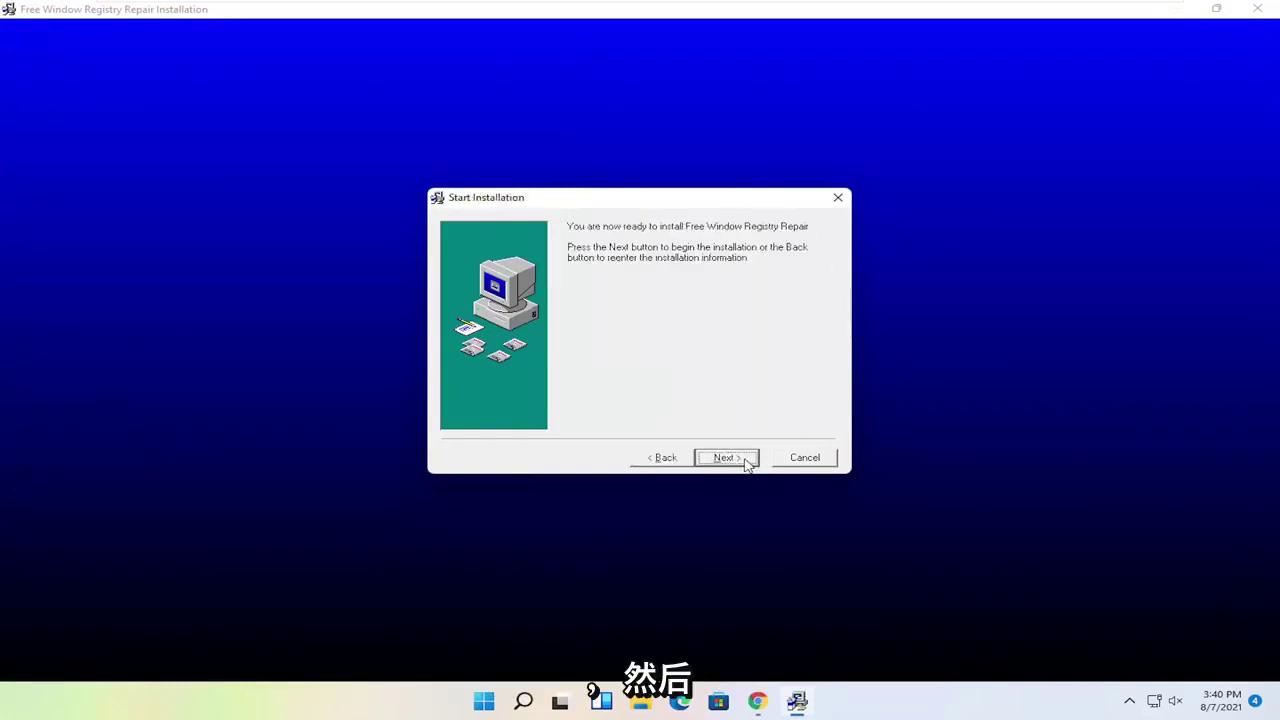
{"action": "left_click", "coordinate": [745, 462]}
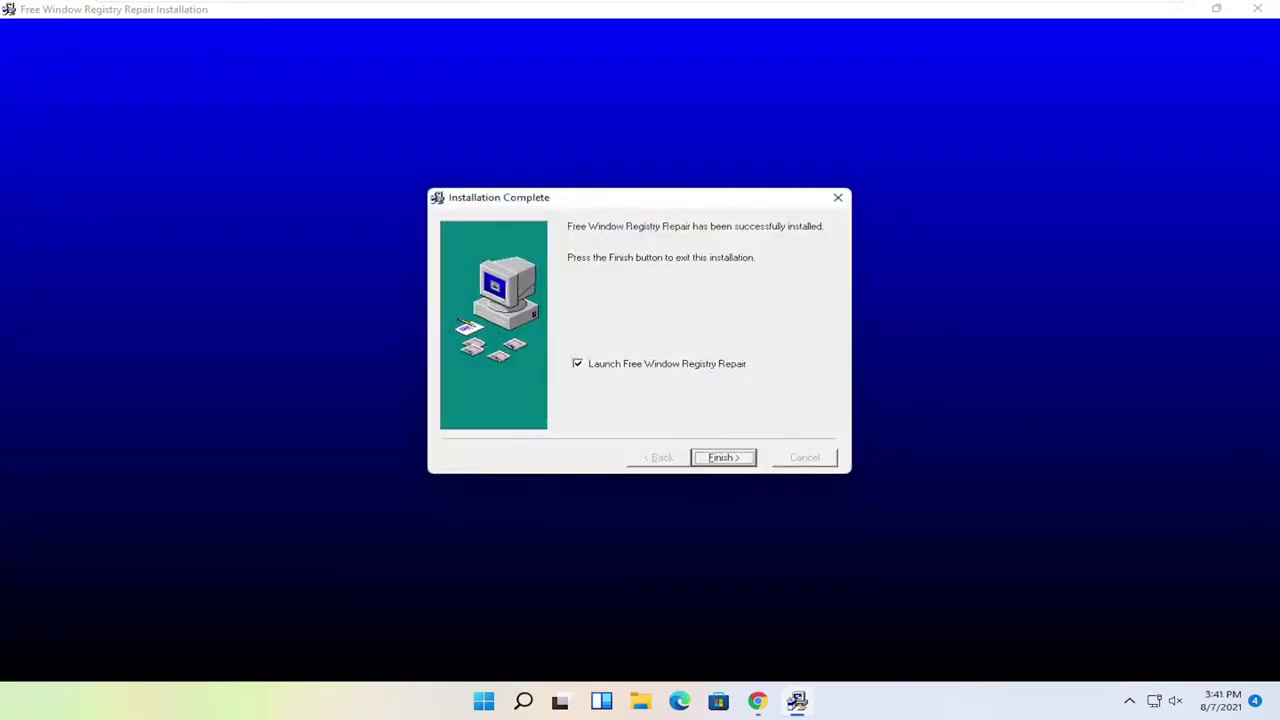
{"action": "left_click", "coordinate": [729, 458]}
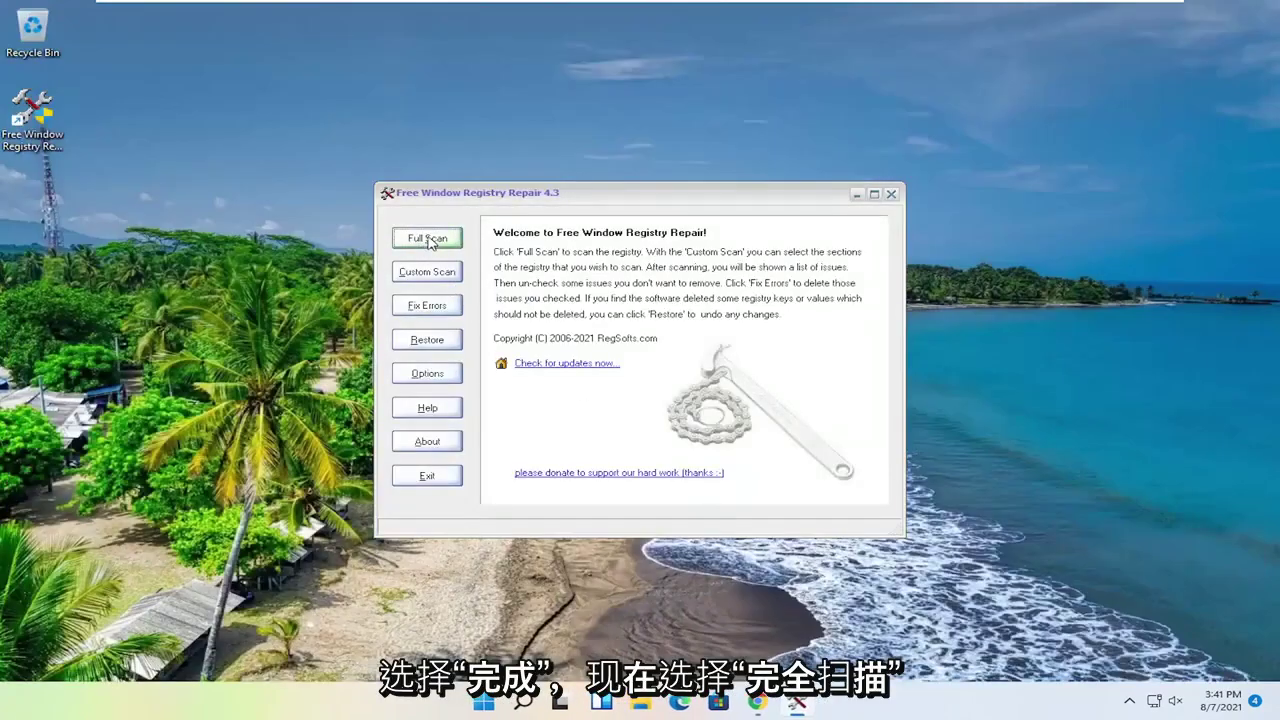
- Run a Full Scan of the registry, which lists 130 errors found
{"action": "left_click", "coordinate": [428, 240]}
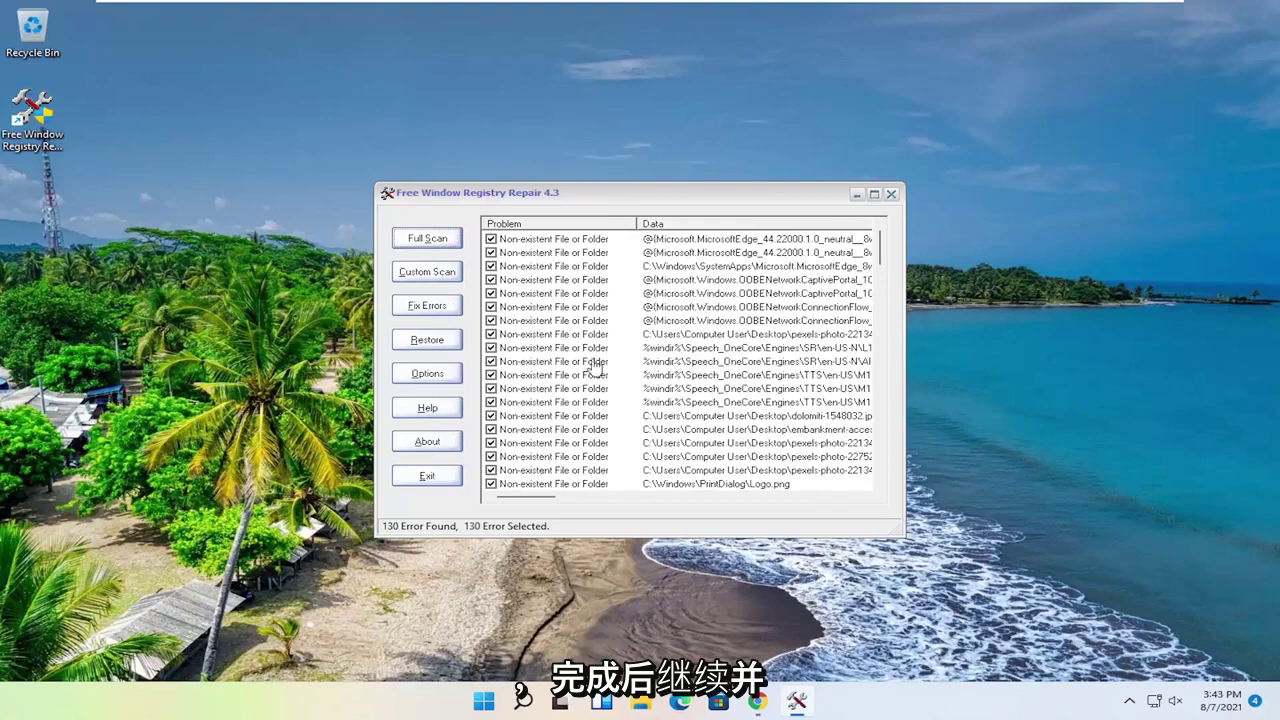
- Fix all 130 errors, close the repair tool, and restart Windows from the Start button's power options
{"action": "left_click", "coordinate": [430, 306]}
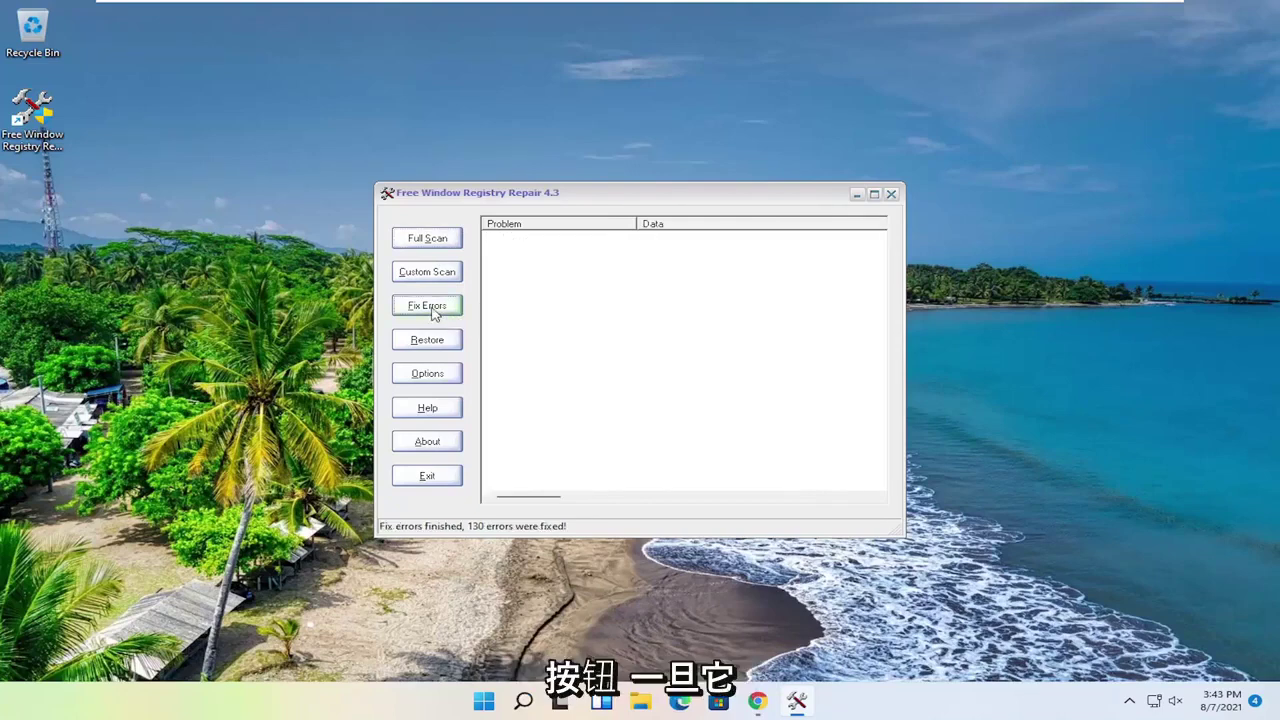
{"action": "left_click", "coordinate": [891, 195]}
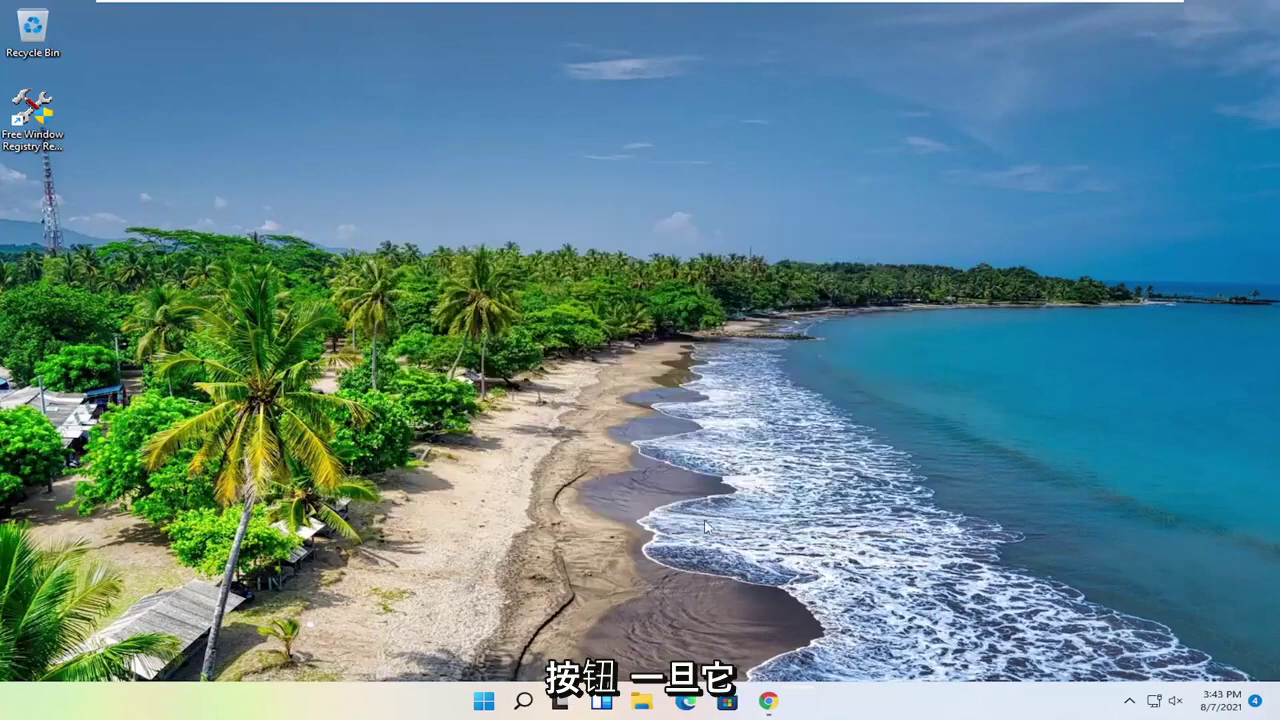
{"action": "right_click", "coordinate": [514, 712]}
{"action": "mouse_move", "coordinate": [528, 638]}
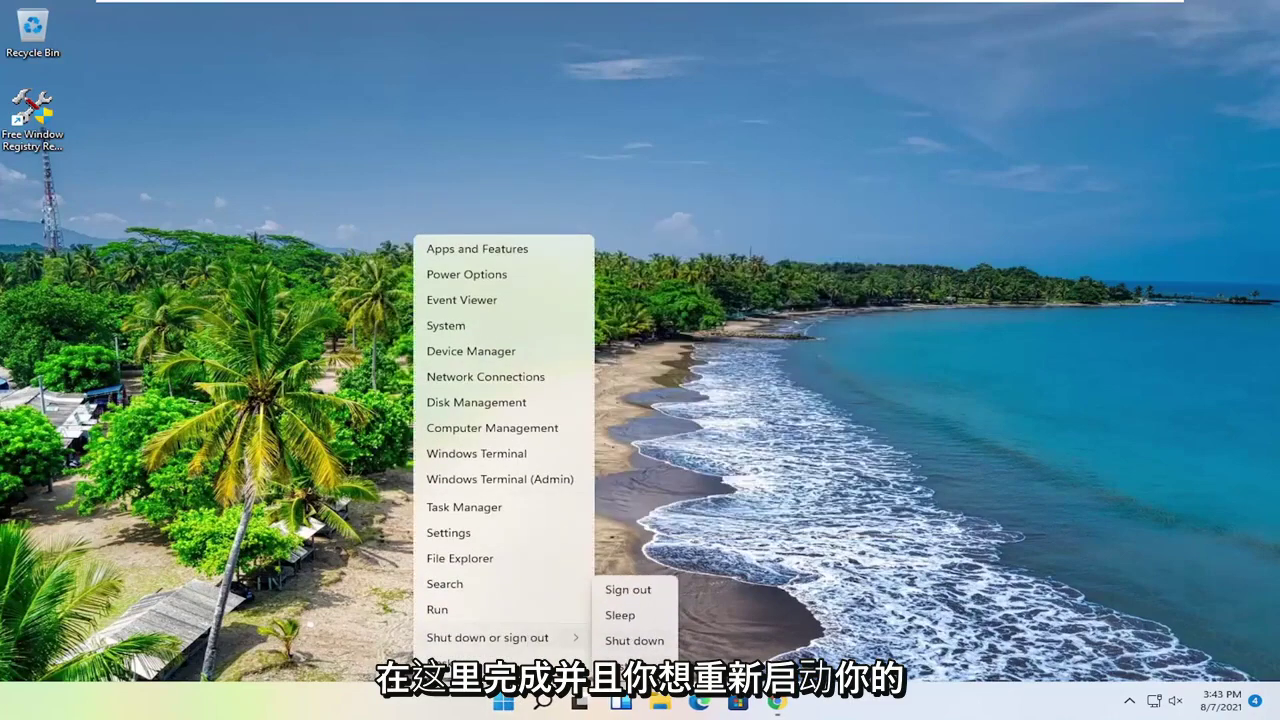
{"action": "left_click", "coordinate": [630, 666]}
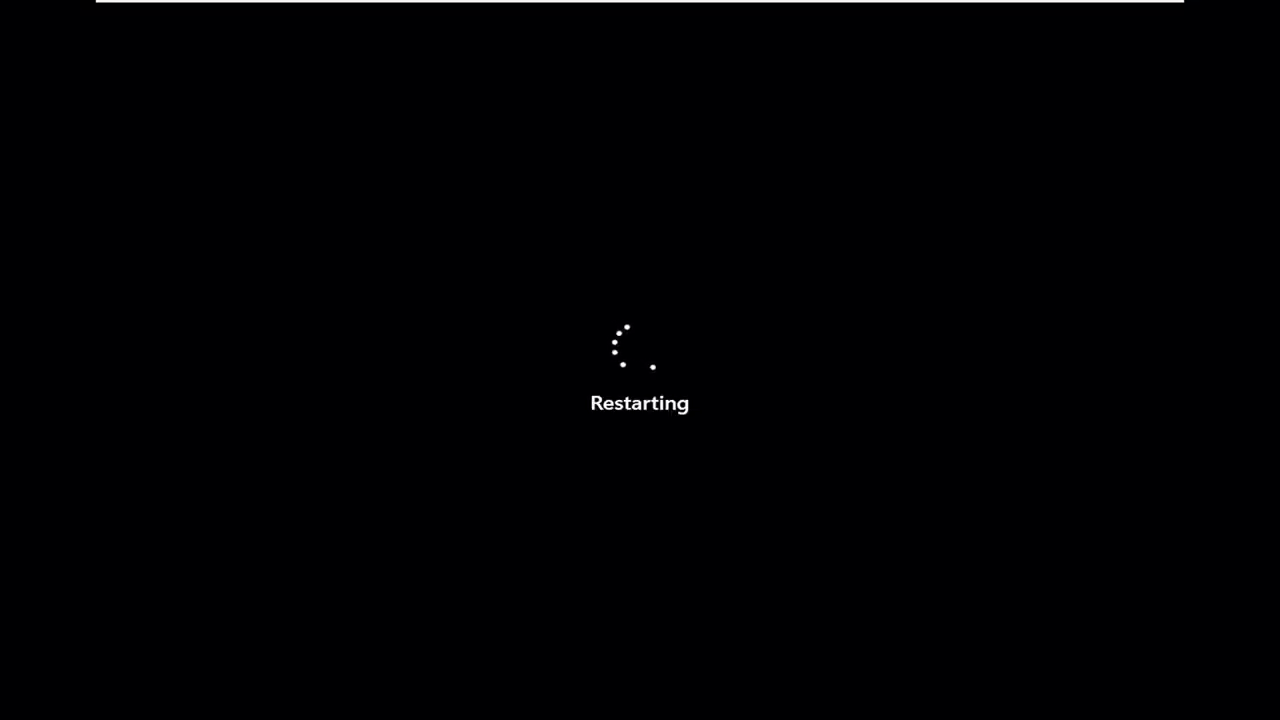